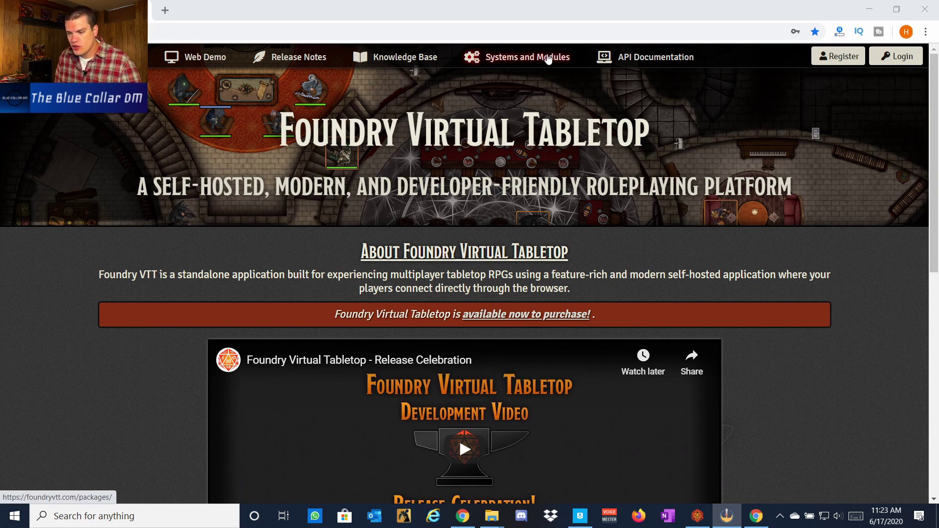
Go to the Systems and Modules catalogue and browse the Add-On Modules list.
left_click(533, 64)
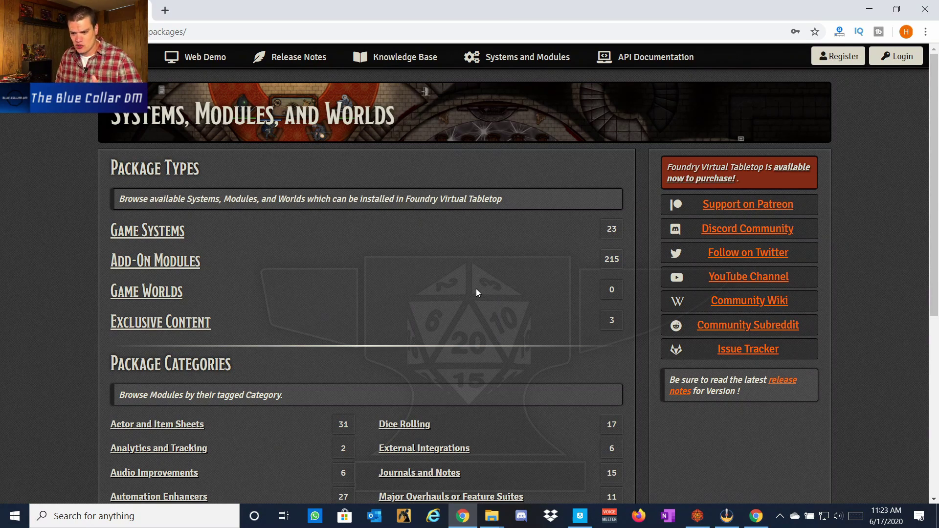
scroll(465, 281, "down", 1)
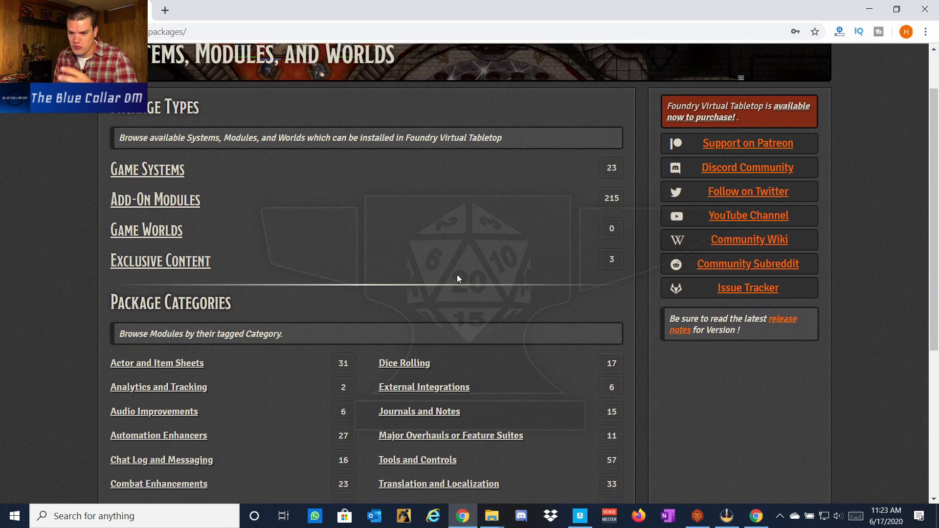
scroll(455, 243, "down", 2)
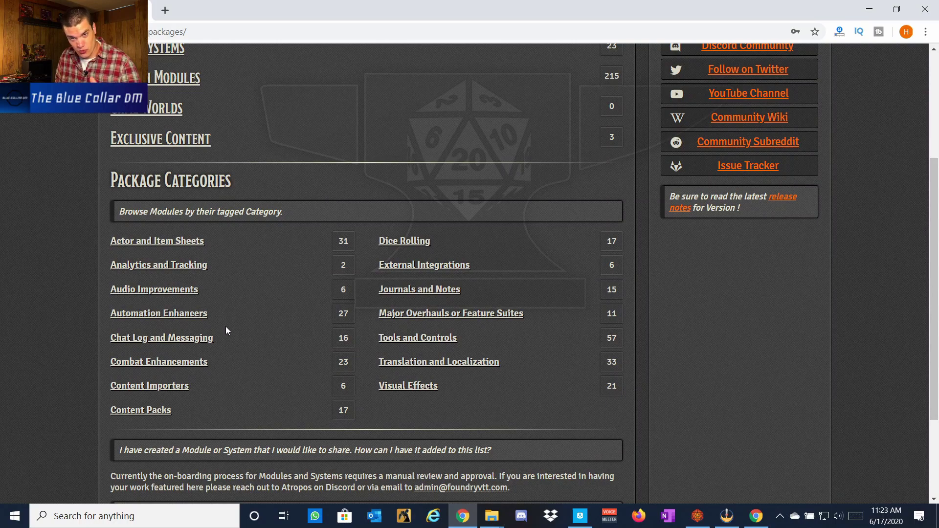
scroll(242, 264, "up", 2)
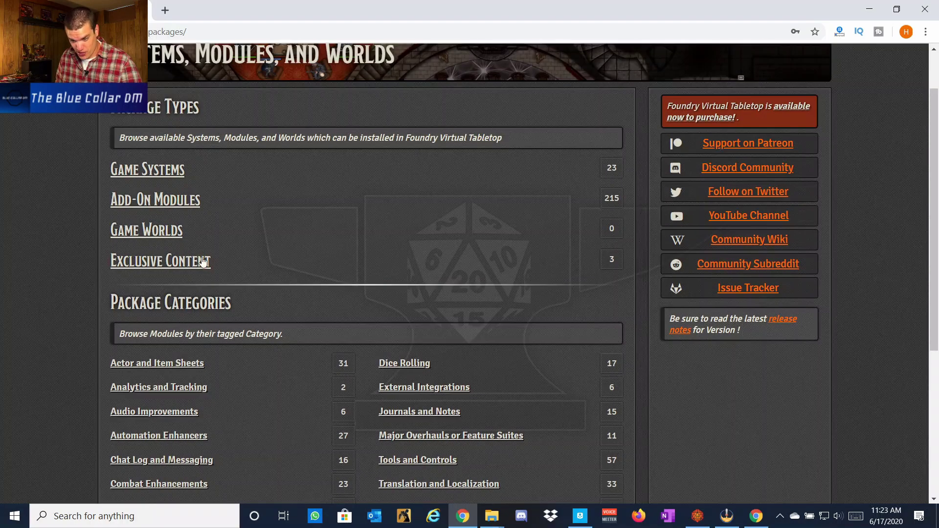
left_click(157, 209)
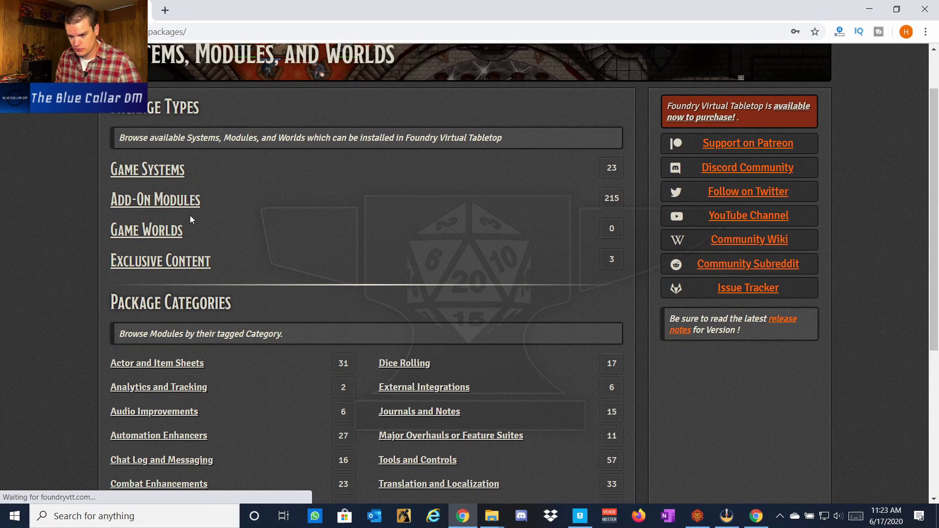
Scroll the add-on modules list and open the Dice So Nice! package page.
scroll(180, 250, "down", 2)
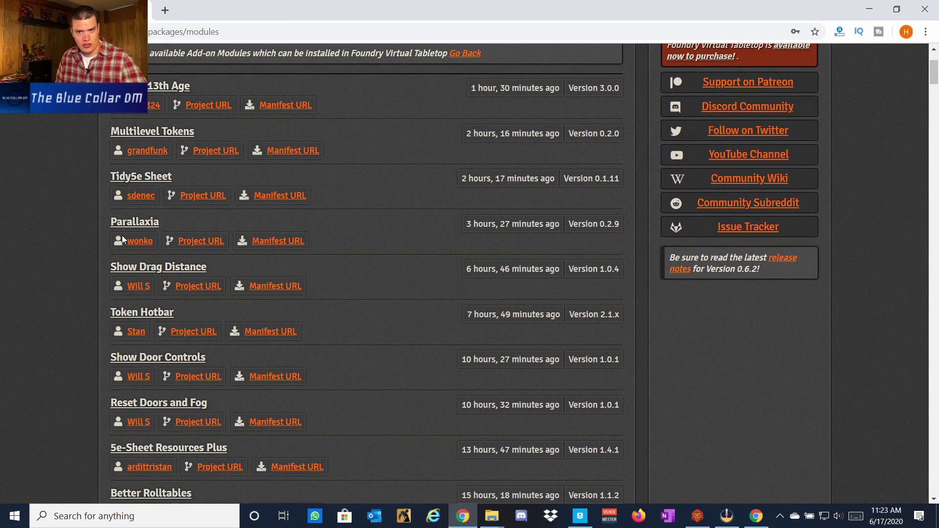
scroll(122, 236, "down", 6)
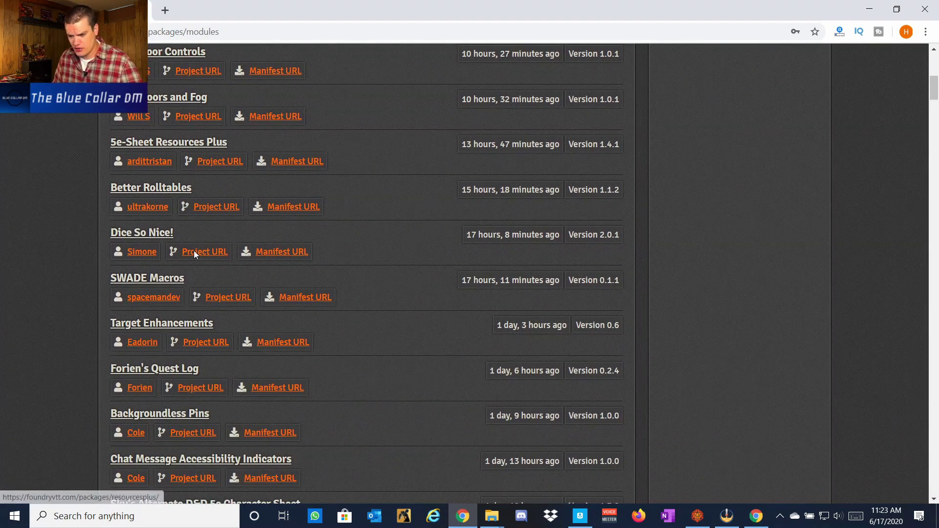
scroll(304, 285, "down", 1)
scroll(213, 302, "up", 1)
left_click(136, 233)
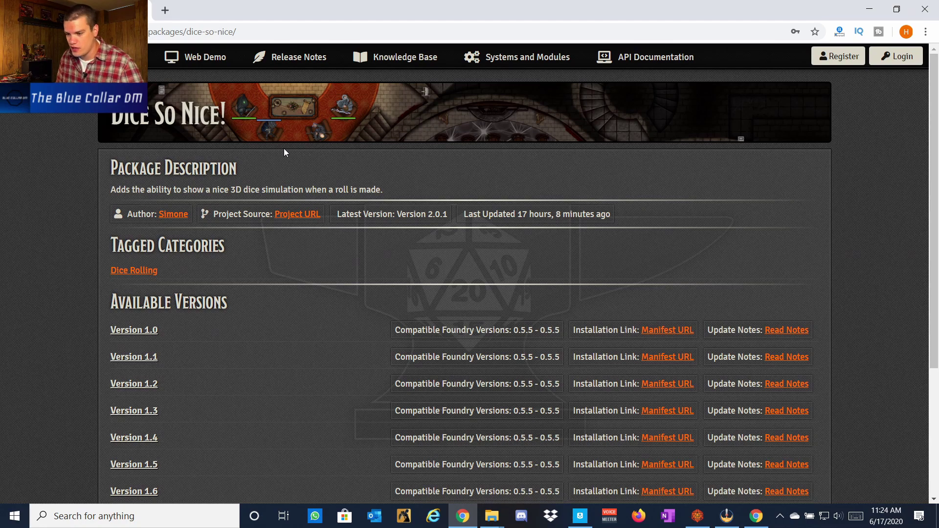
In the Foundry setup window, review the game worlds, game systems and add-on modules tabs.
left_click(697, 516)
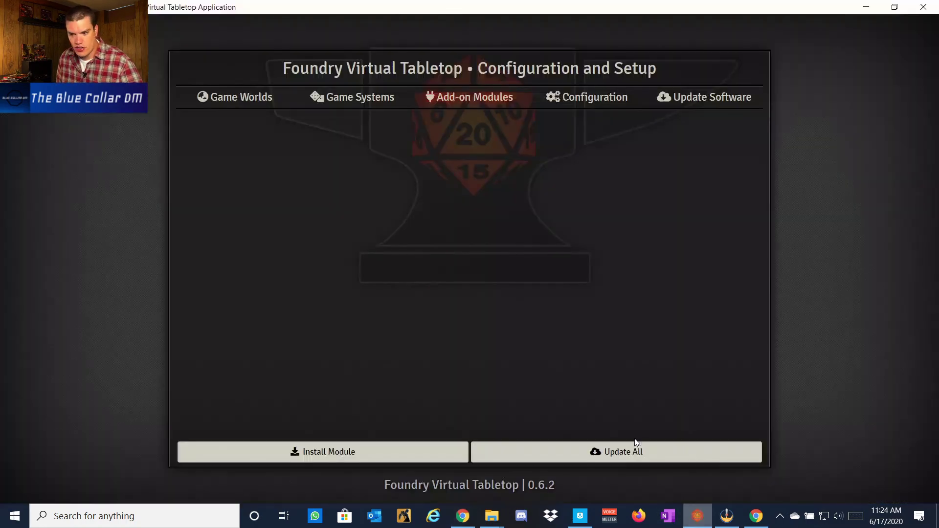
left_click(235, 97)
left_click(318, 99)
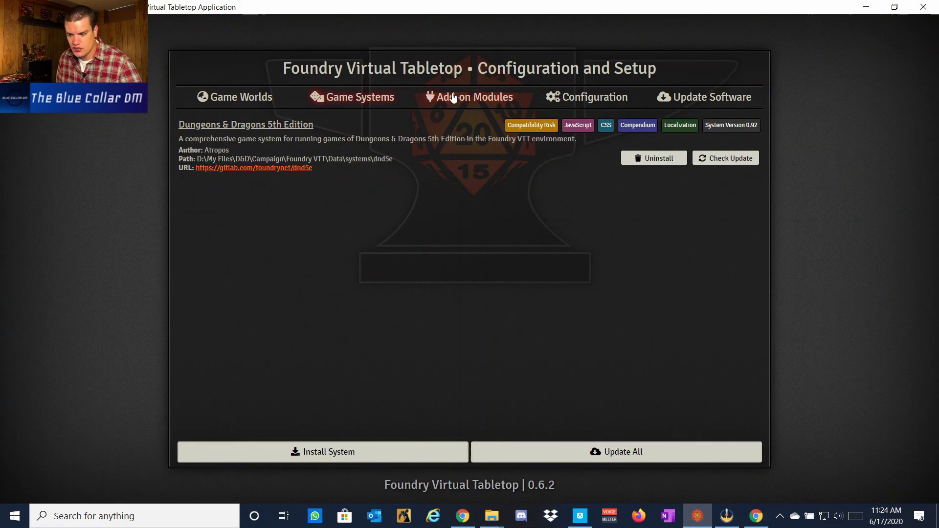
left_click(452, 98)
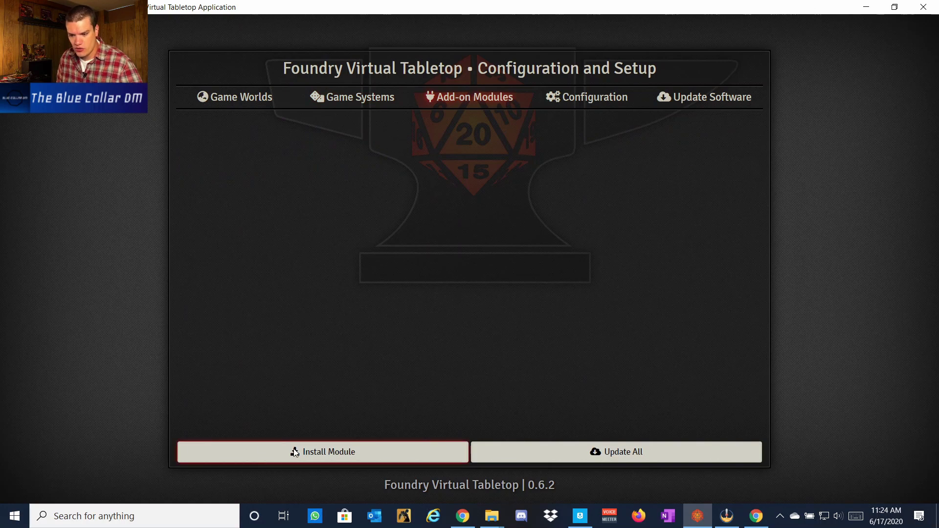
Install Dice So Nice! 2.0.1 from the module browser, then view the game worlds.
left_click(313, 451)
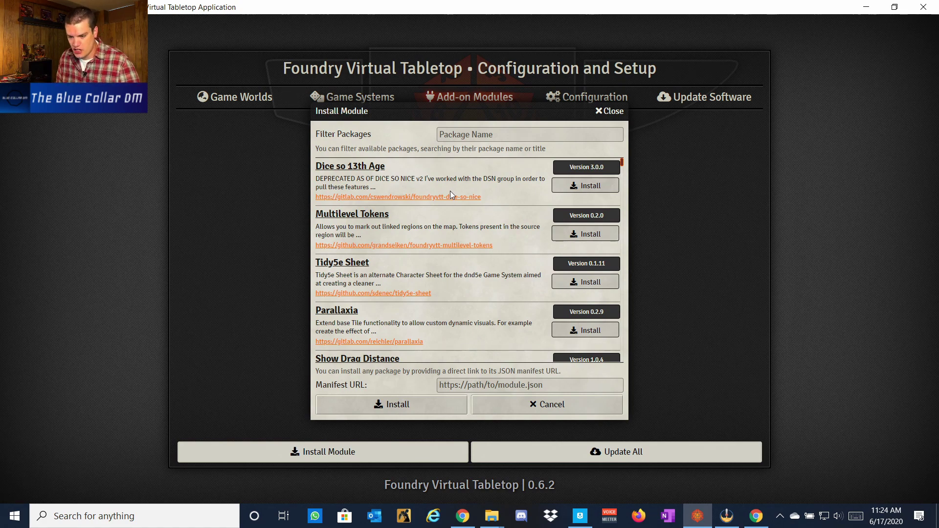
scroll(450, 191, "down", 4)
scroll(450, 193, "down", 6)
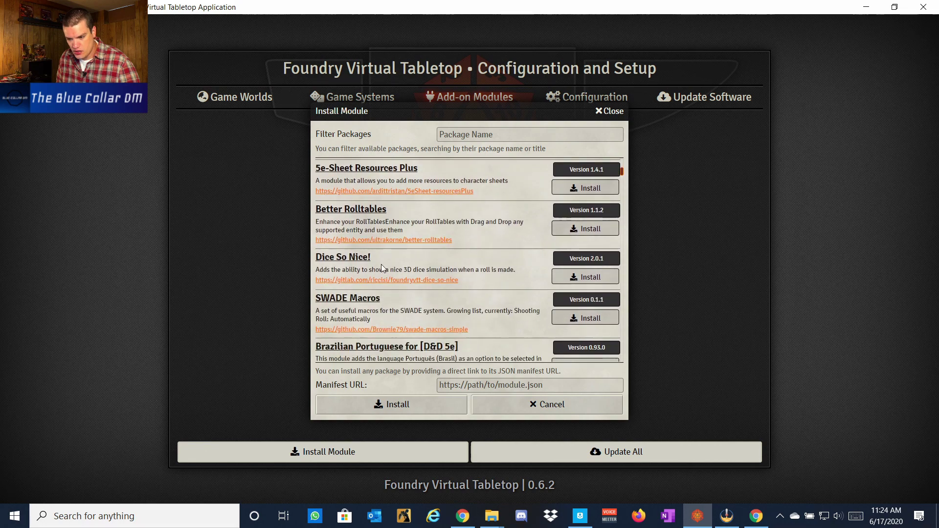
left_click(571, 277)
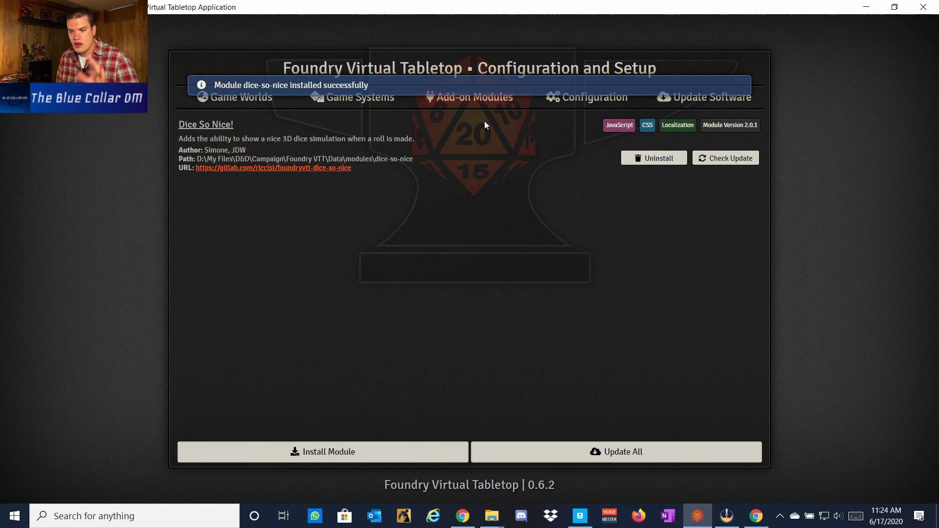
left_click(259, 98)
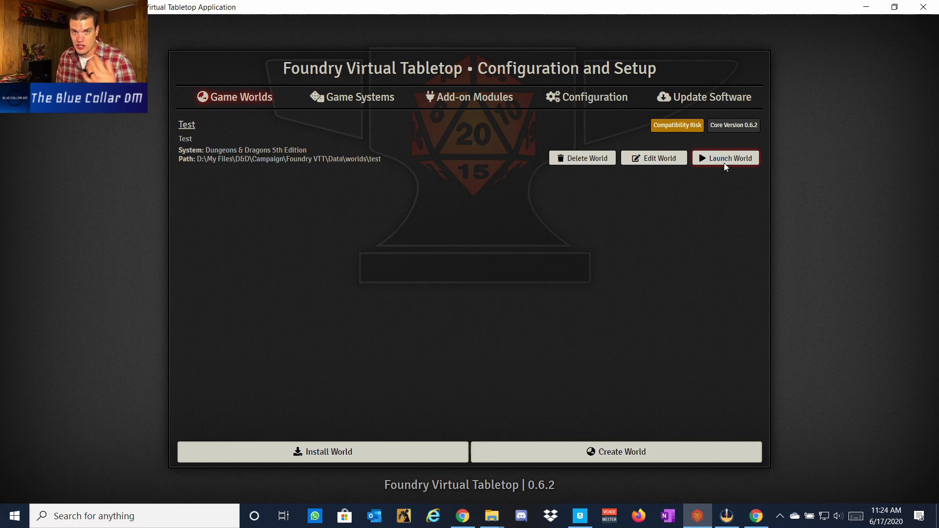
Launch the Test world, activate Dice So Nice! in Manage Modules and save to reload.
left_click(726, 158)
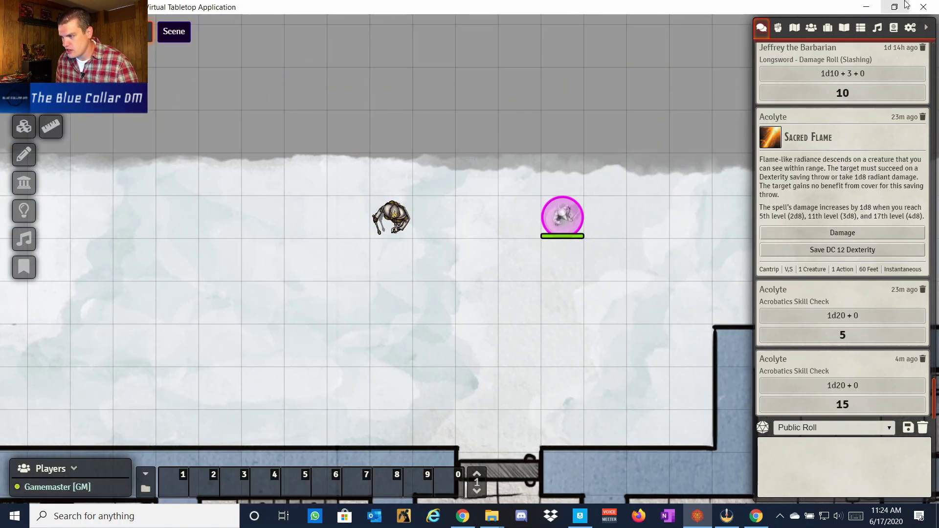
left_click(911, 28)
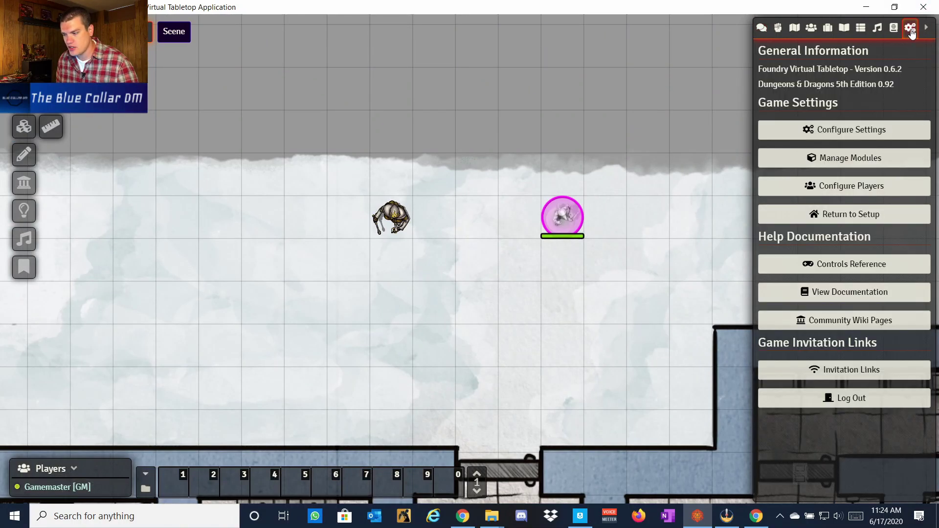
left_click(875, 160)
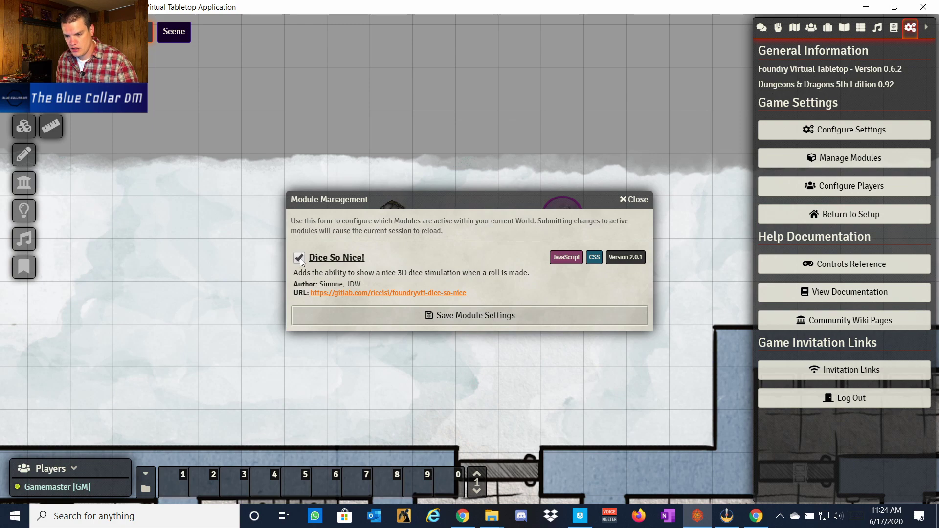
left_click(471, 322)
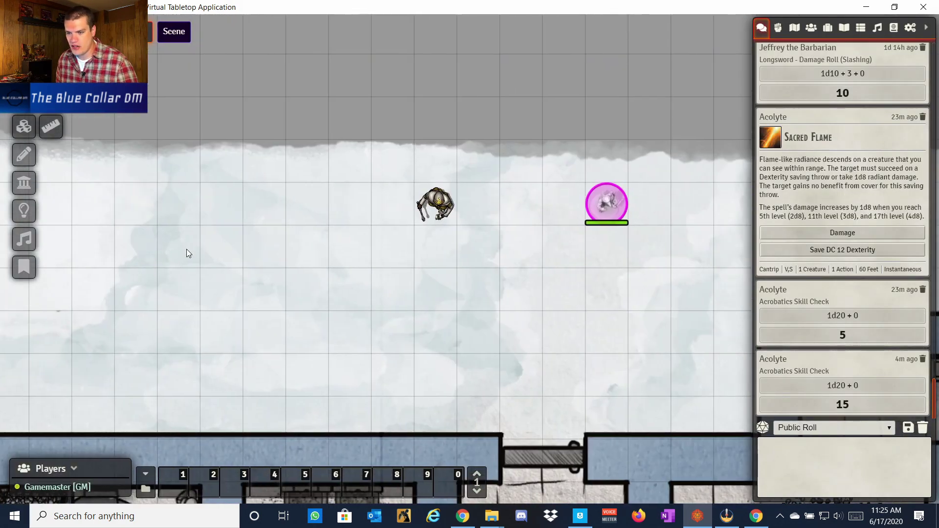
Pan the scene map, select the pink character token and view the combat tracker.
left_click_drag(462, 273, 375, 276)
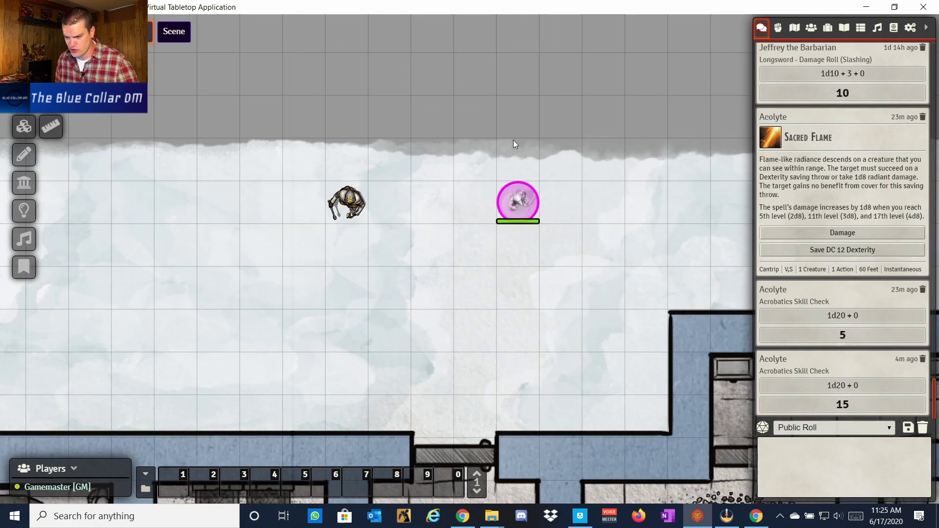
left_click_drag(559, 209, 539, 219)
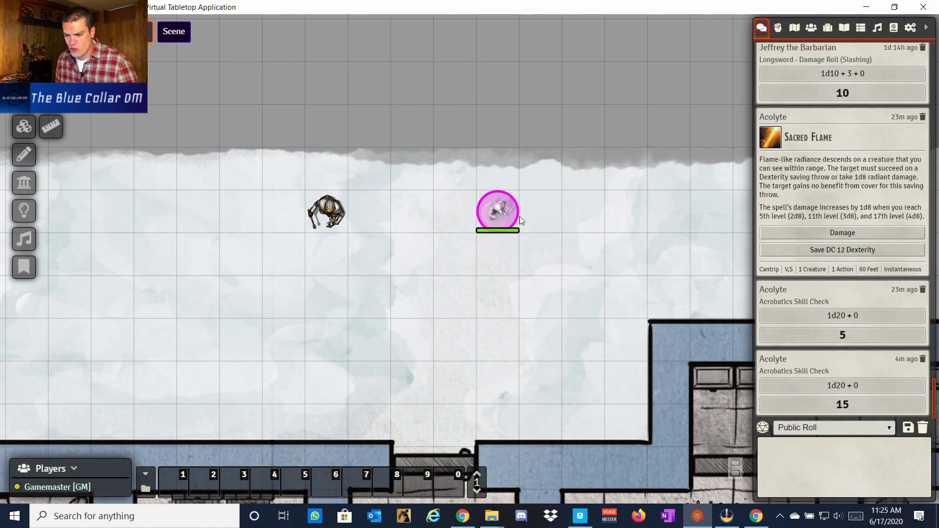
left_click(499, 211)
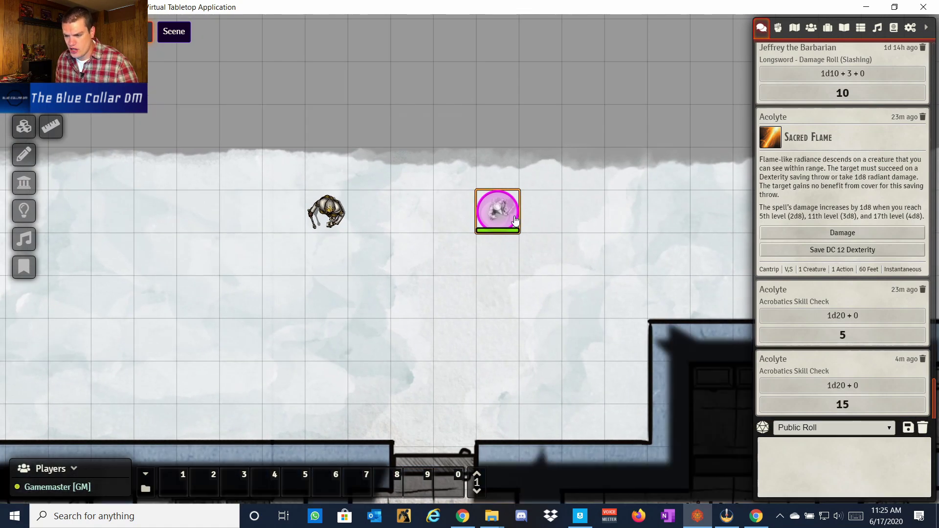
left_click(777, 28)
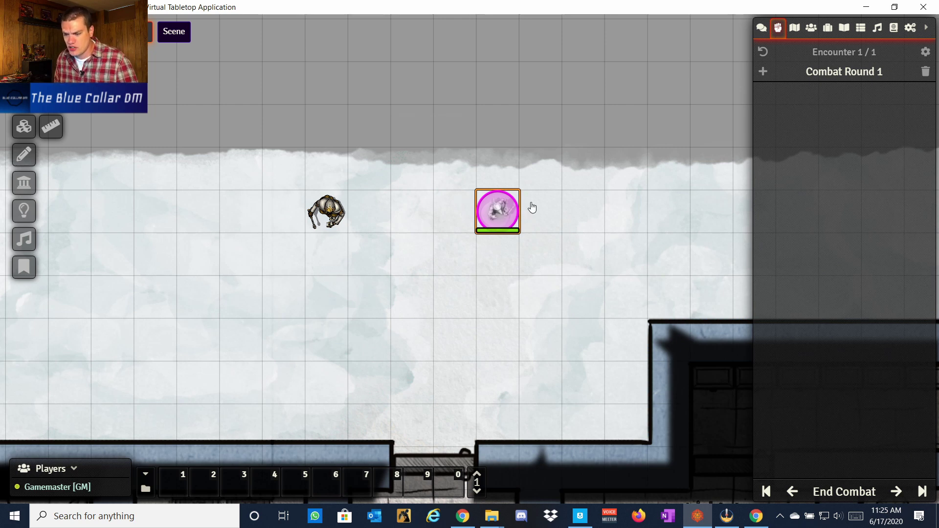
Open the barbarian's sheet from the Player Characters folder and check its inventory.
left_click(811, 28)
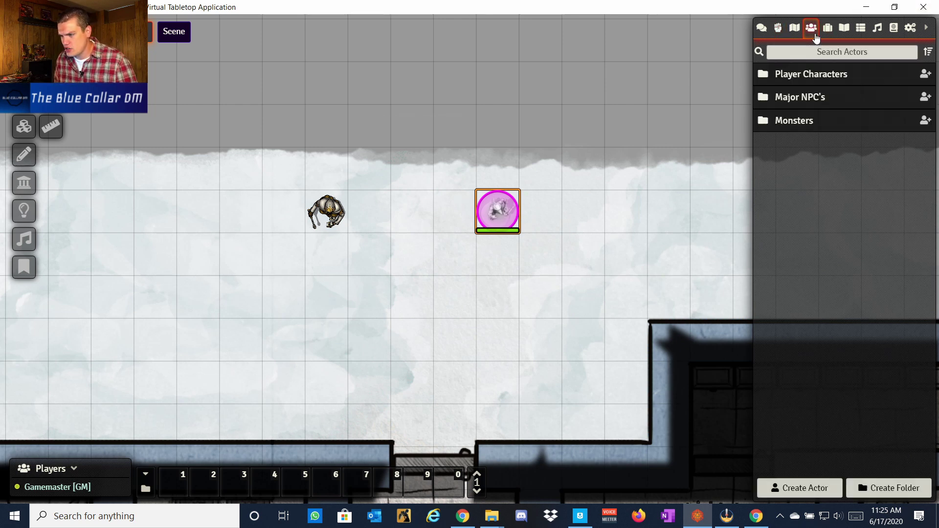
left_click(811, 74)
left_click(812, 104)
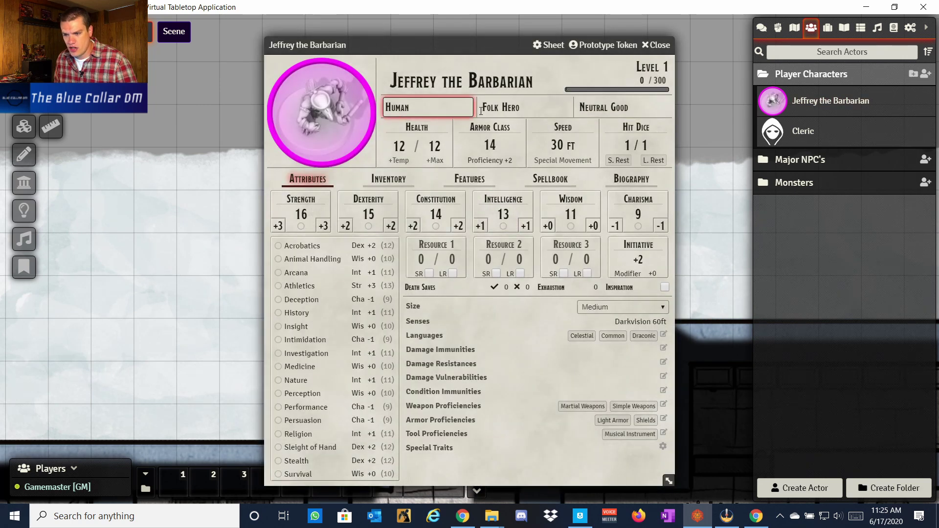
left_click(389, 180)
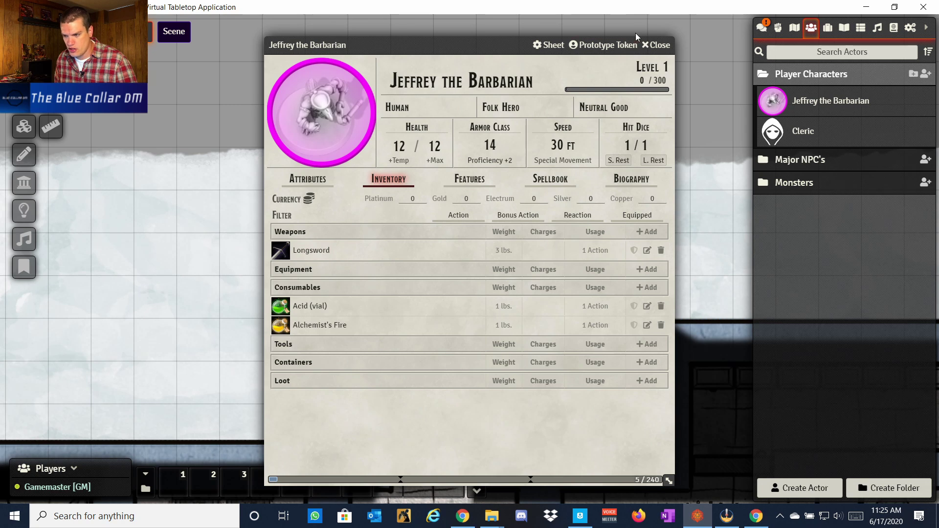
left_click(654, 45)
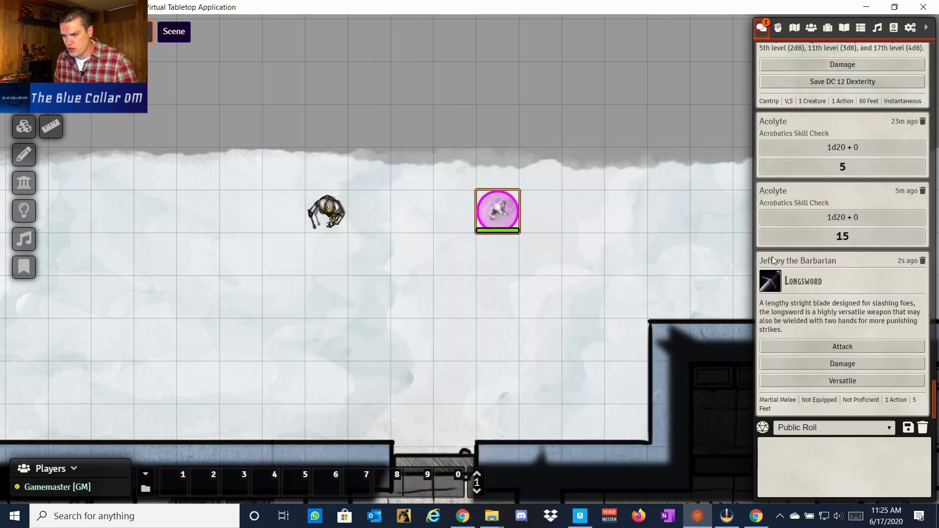
Roll a normal Longsword attack (9) and a normal, non-critical damage roll.
left_click(800, 351)
left_click(645, 380)
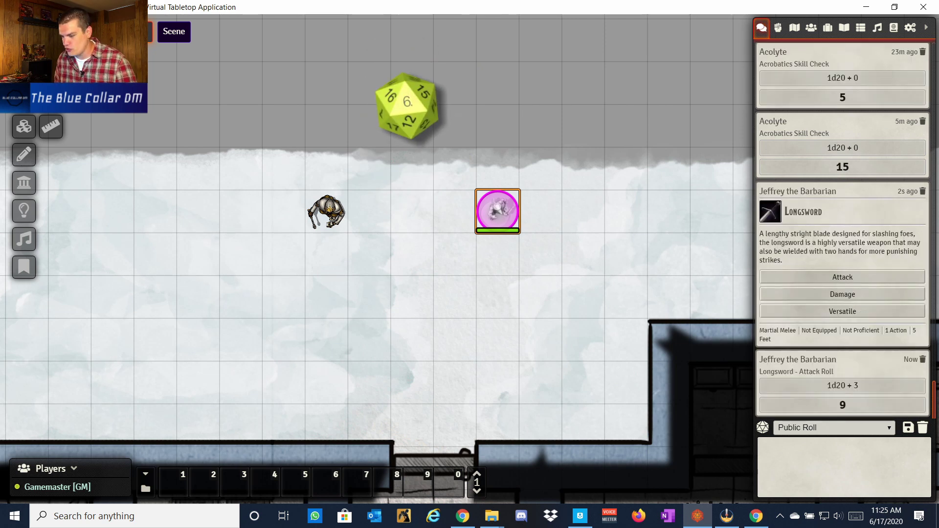
left_click(864, 292)
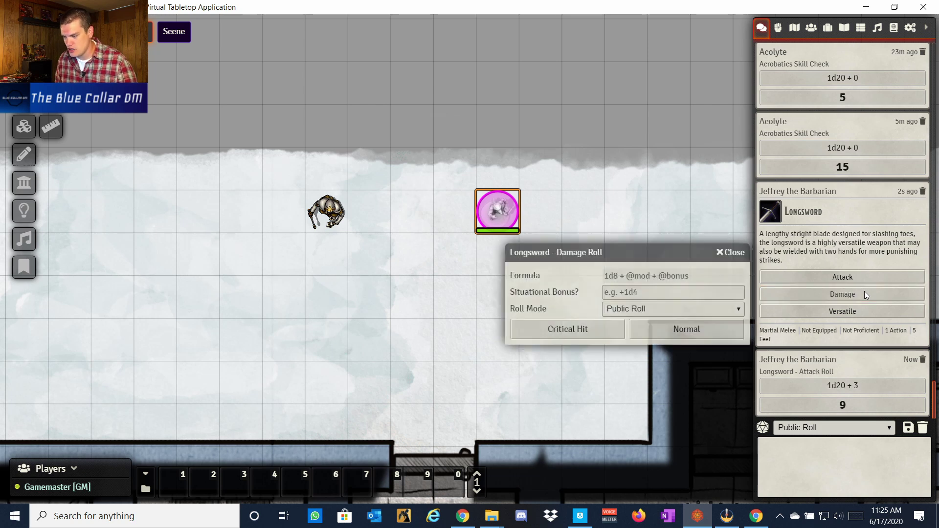
left_click(644, 330)
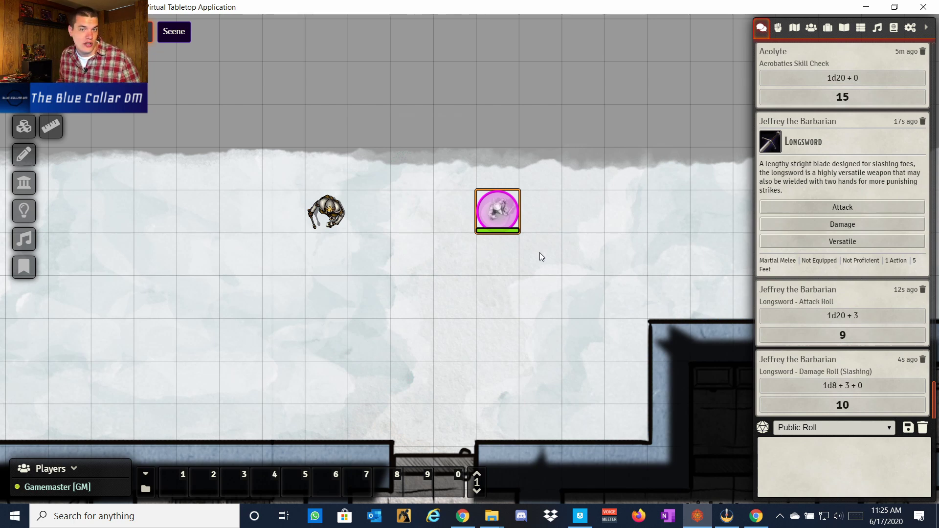
Close the world, return to setup and view the installed add-on modules.
left_click(909, 29)
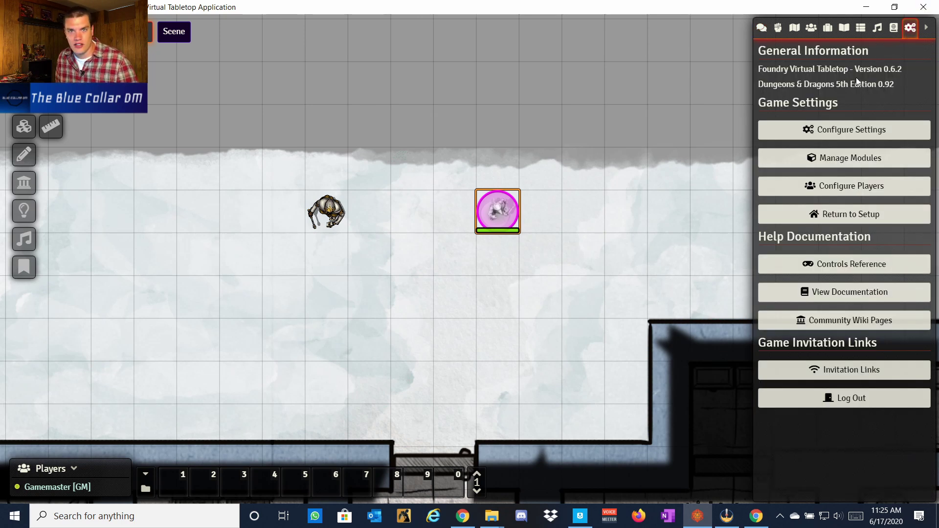
left_click(837, 219)
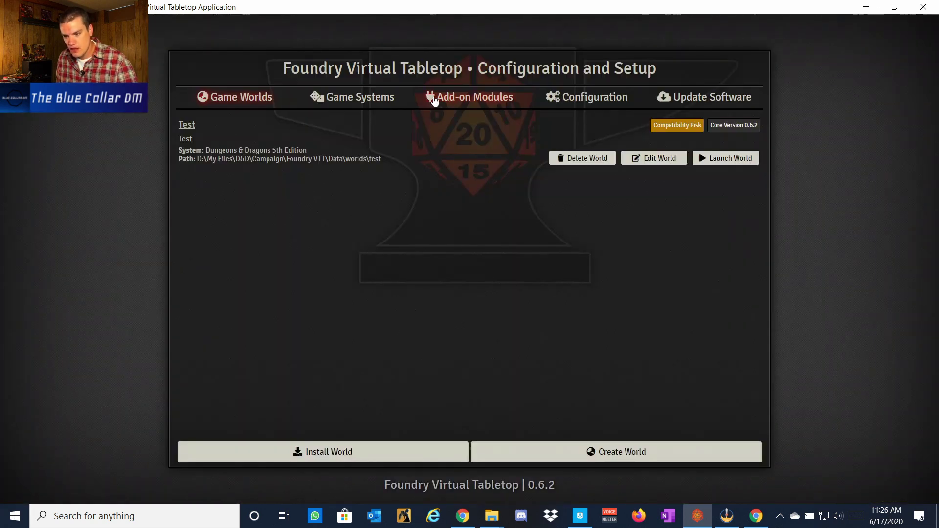
left_click(434, 97)
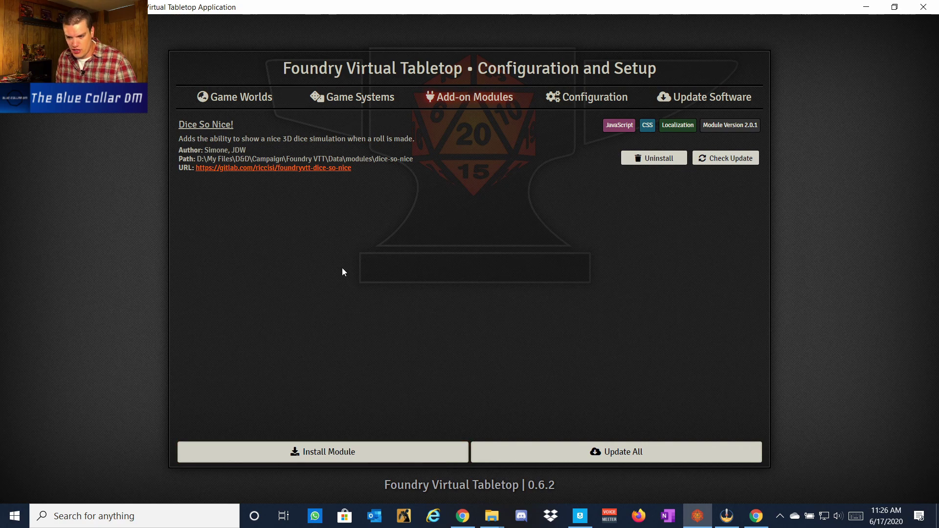
Browse the installable modules list, cancel without installing, and return to the Dice So Nice! web page.
left_click(323, 451)
scroll(398, 272, "down", 3)
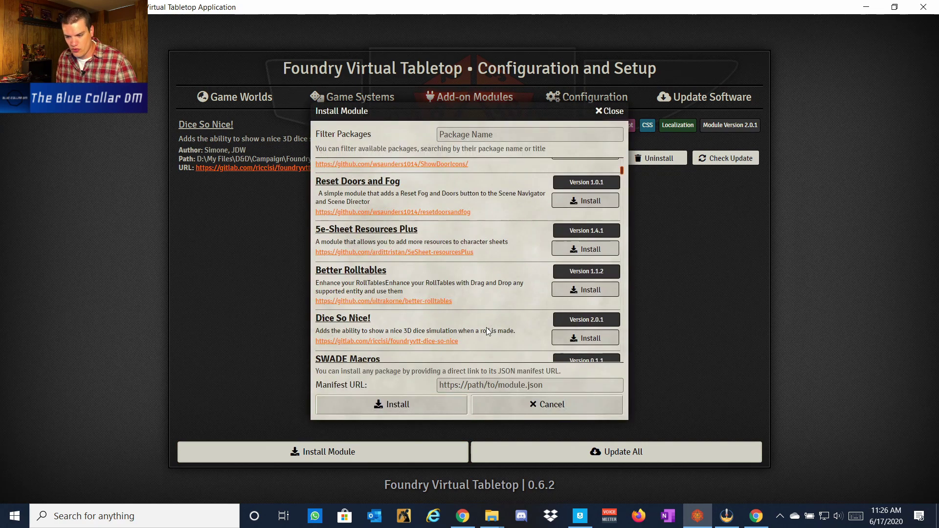
left_click(568, 410)
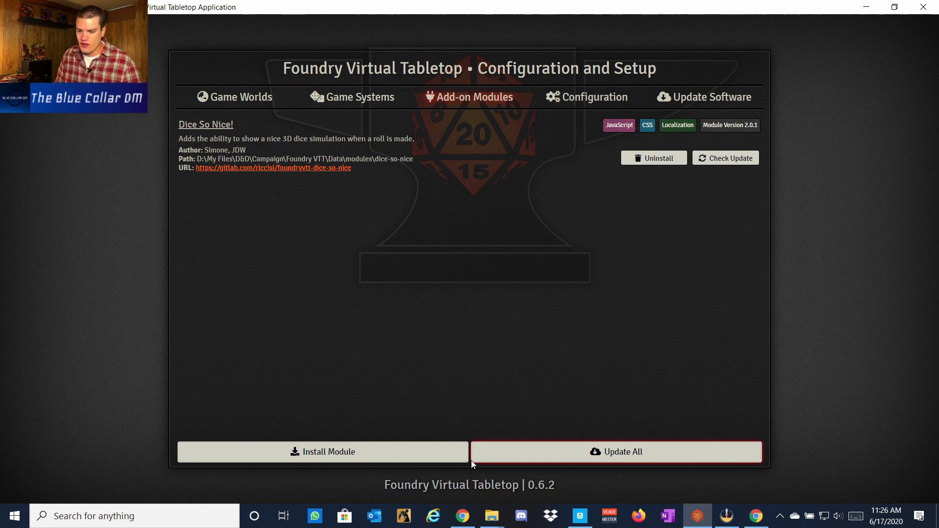
left_click(459, 519)
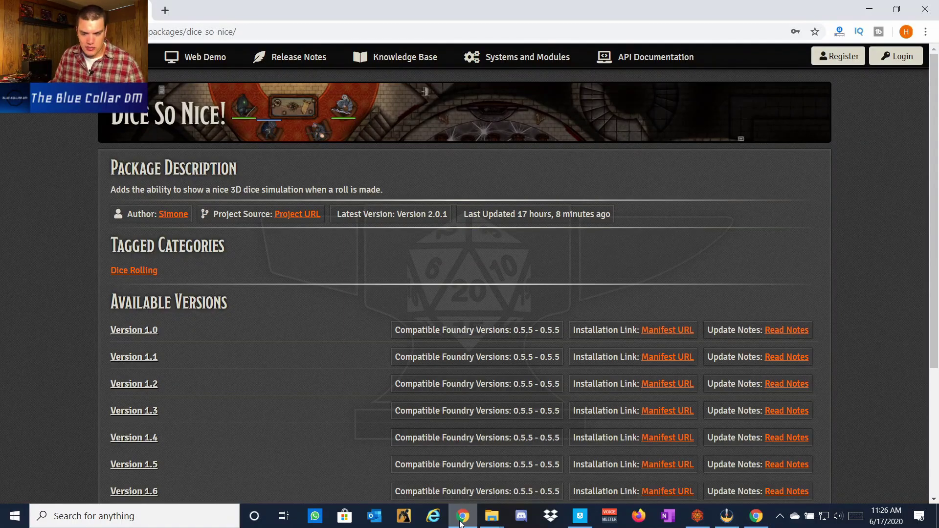
scroll(587, 215, "down", 4)
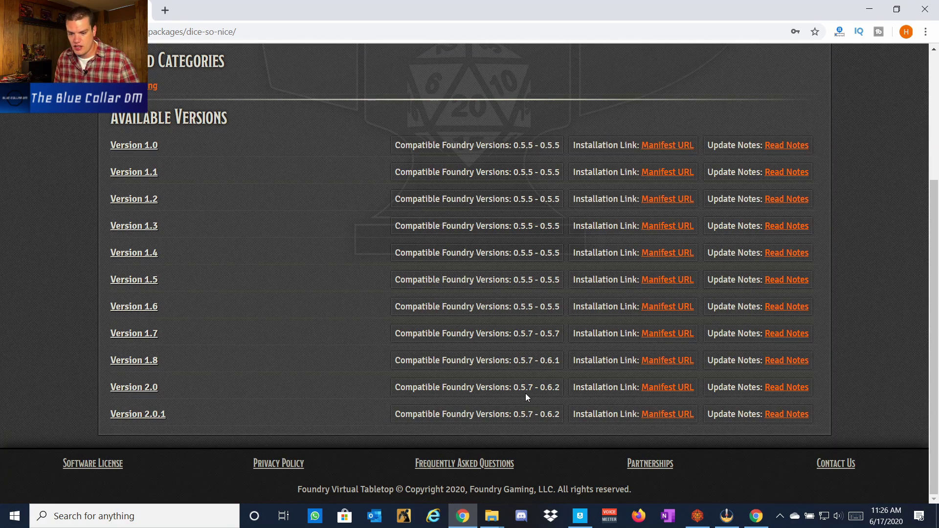
scroll(393, 202, "up", 4)
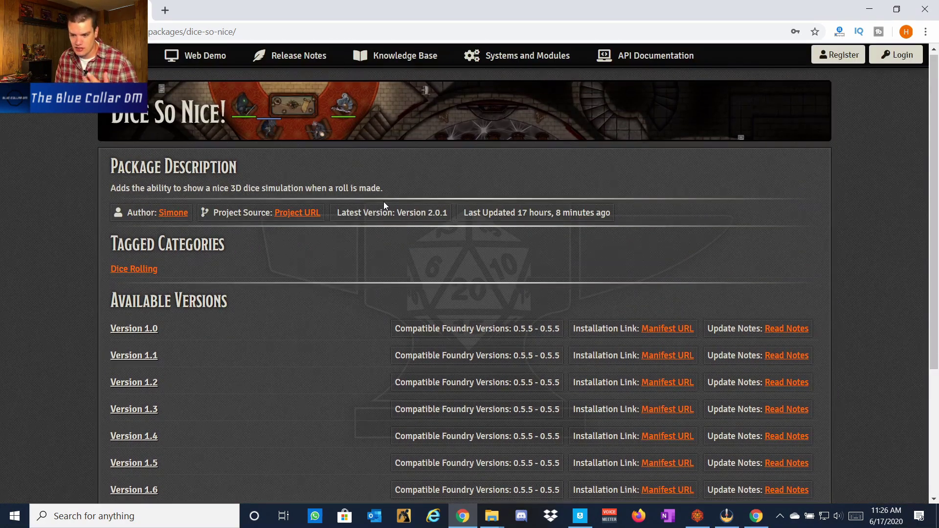